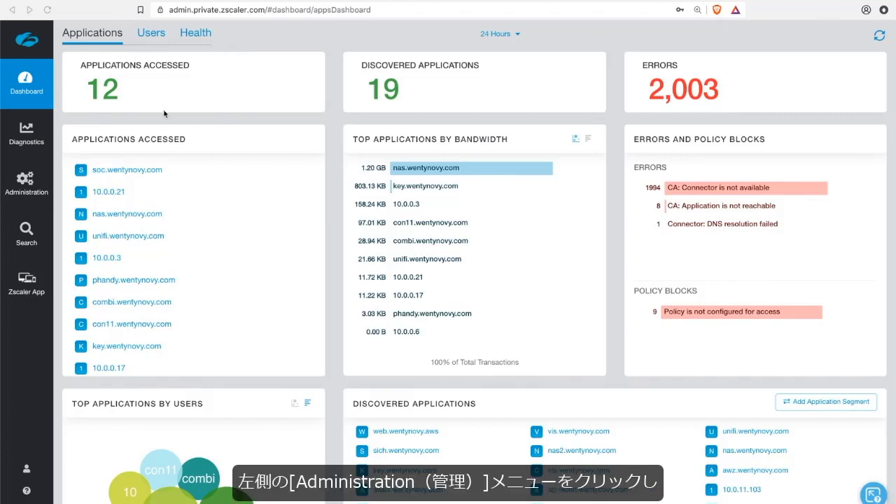
Open the Application Segments list from the Administration menu
click(37, 186)
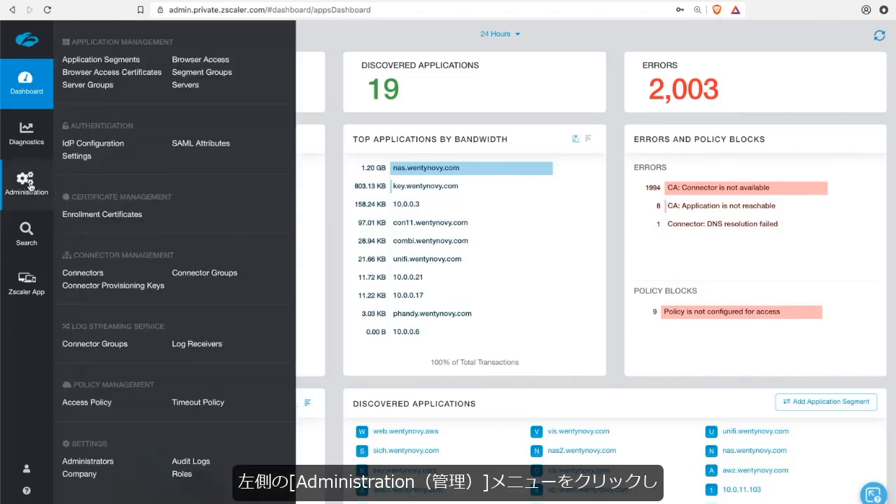
click(111, 60)
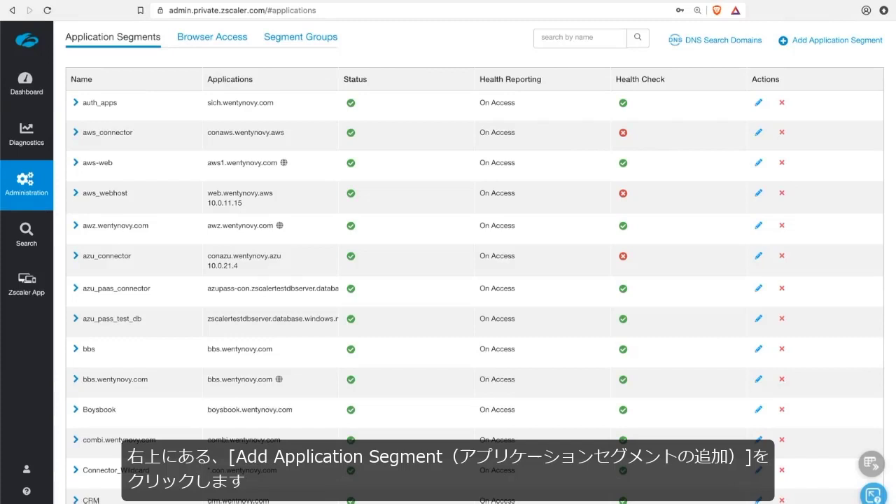
Start a new application segment named CRM, described 'Crm server', with status Enabled
click(824, 43)
click(232, 237)
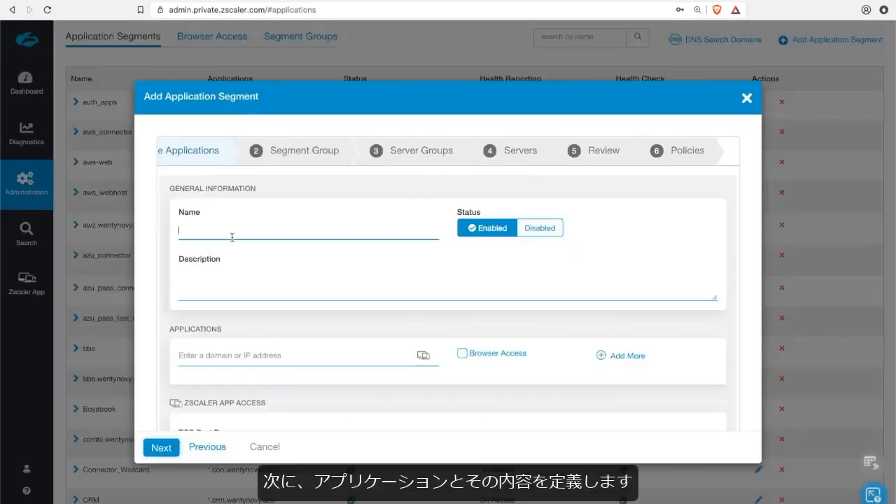
text(CRM)
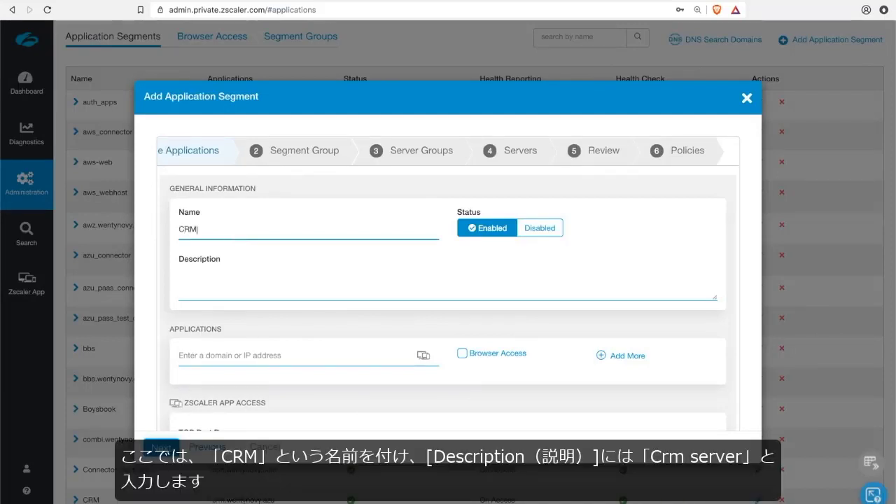
key(Tab)
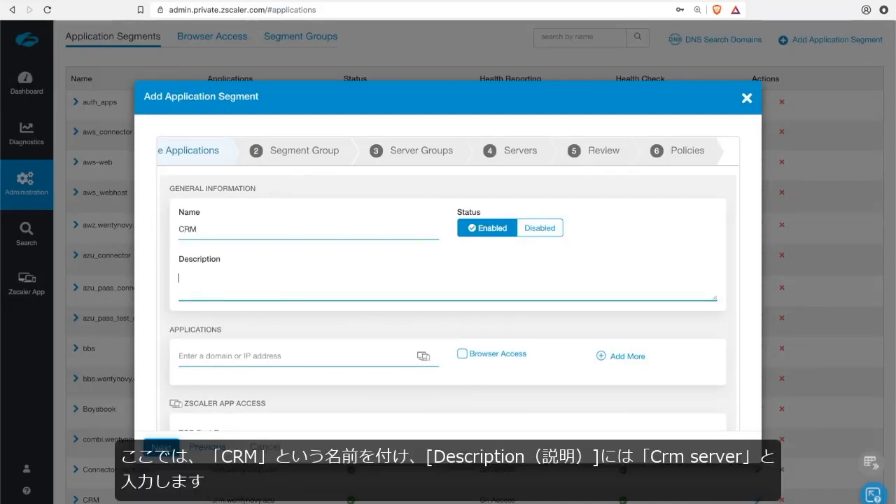
text(Crm se)
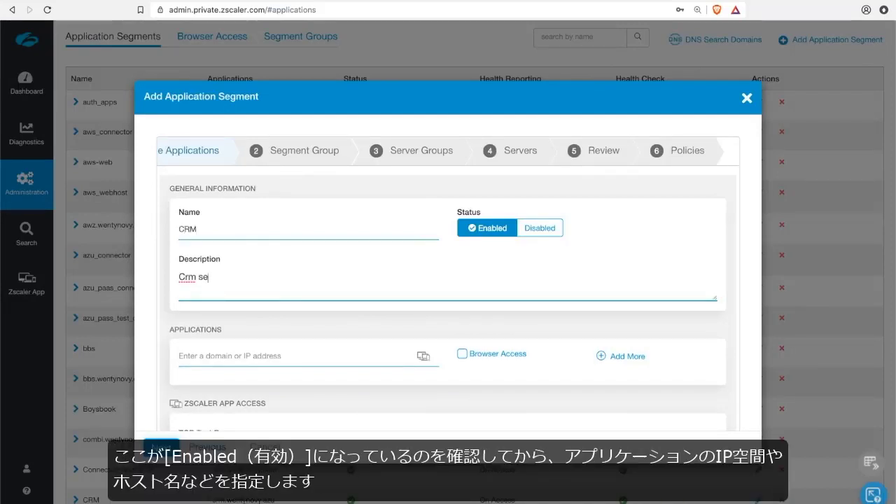
text(rver)
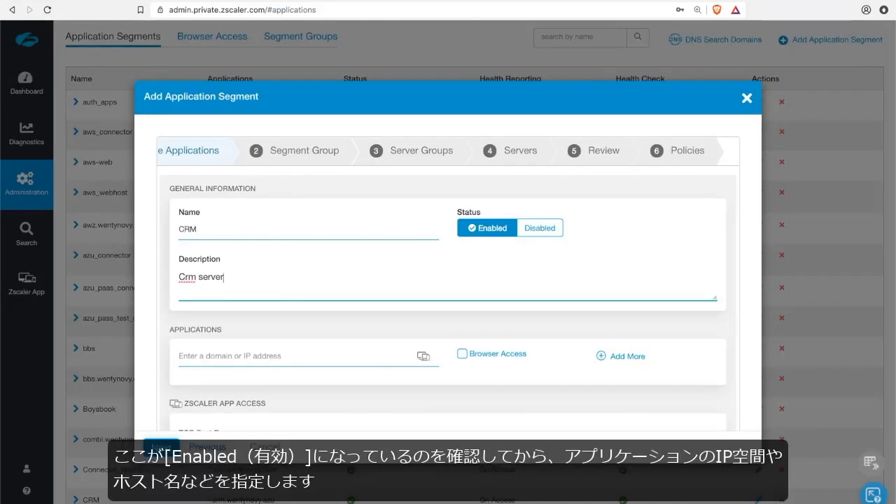
click(490, 239)
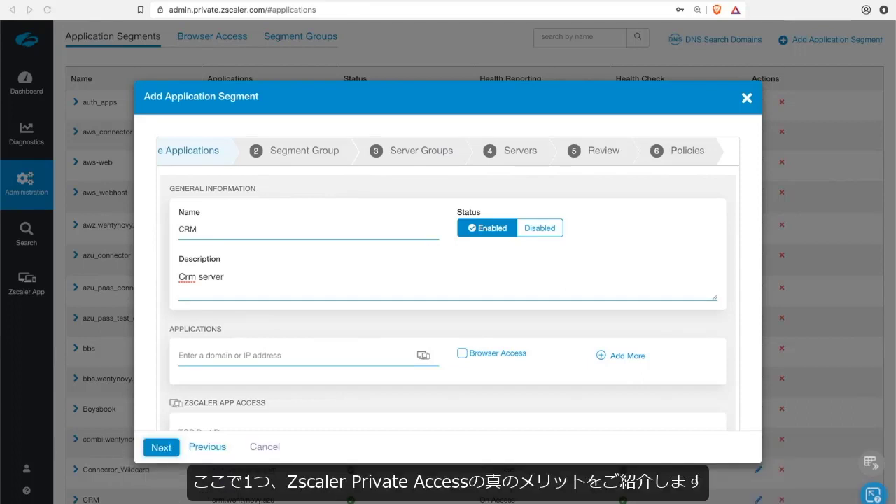
Enter *.crm.wentynovy.com as the segment's first application domain
click(309, 358)
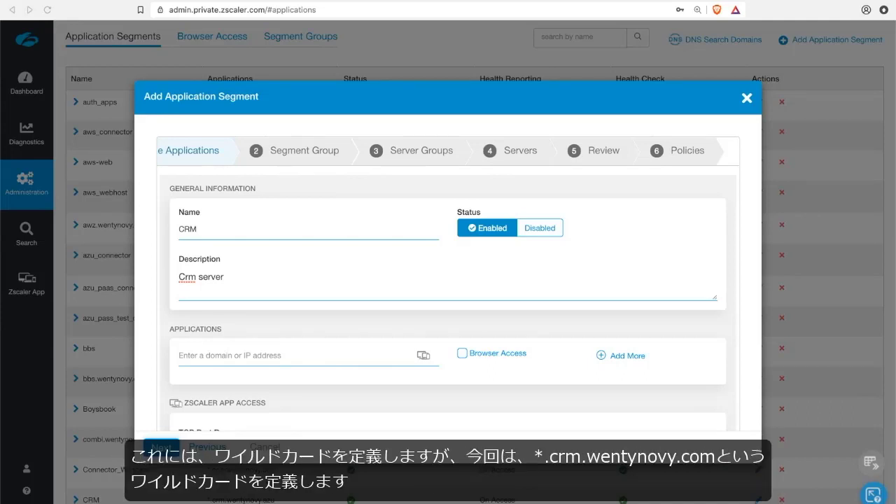
click(219, 353)
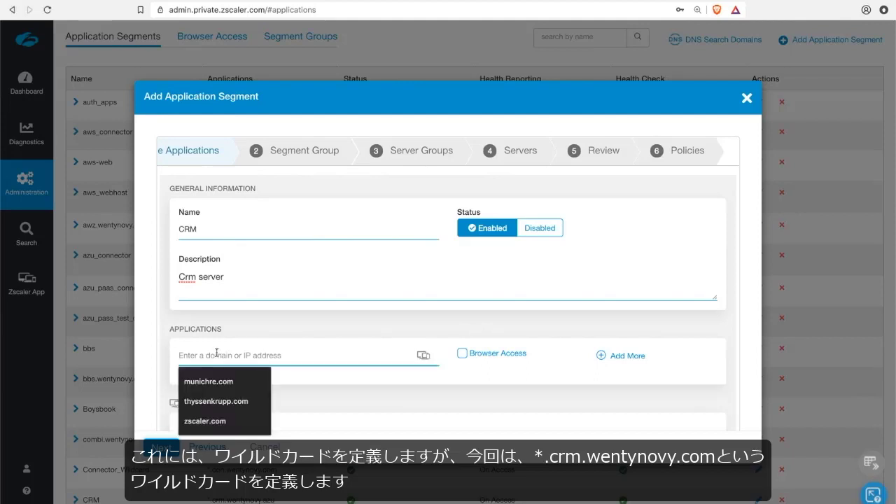
text(*.crm)
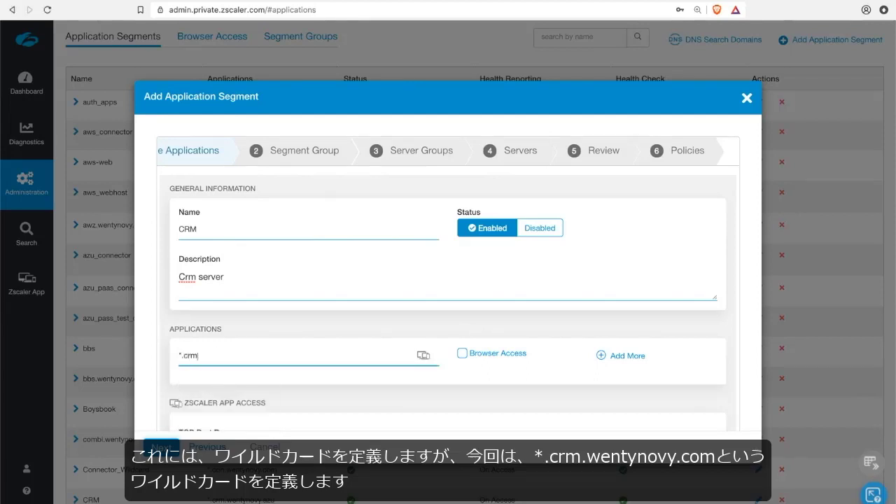
text(.wentynovc)
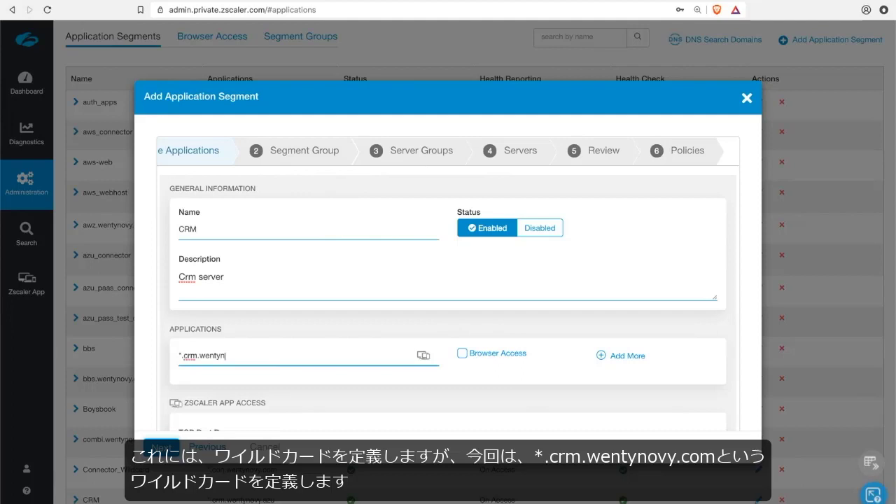
key(BackSpace)
key(BackSpace)
text(vy.com)
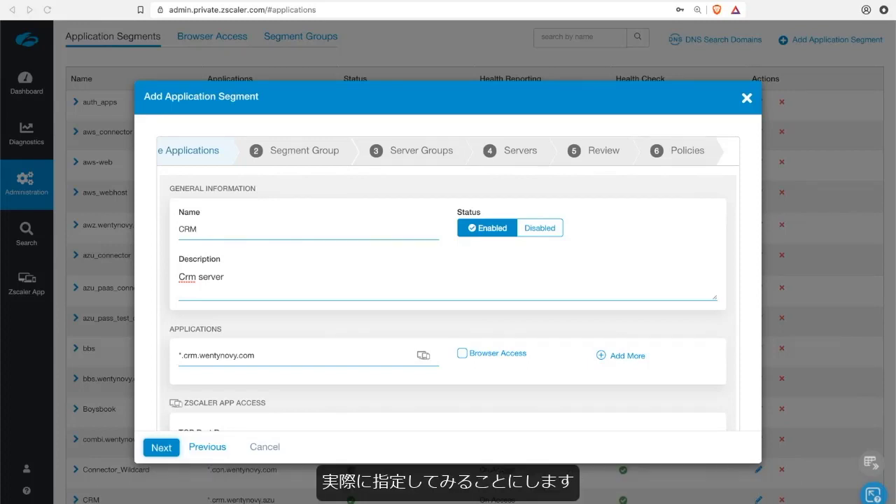
Add applications crm-lb.wentnovy.com, 10.0.0.1 and 10.0.0.1/24 to the segment
click(616, 357)
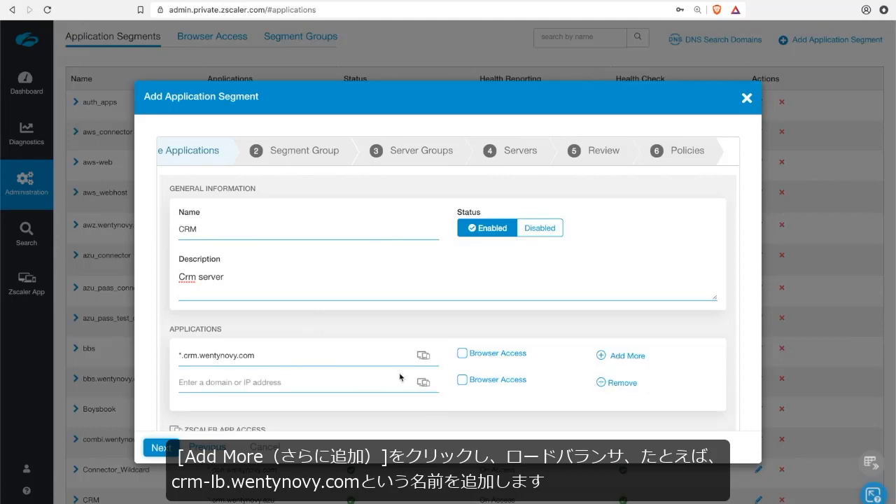
click(366, 385)
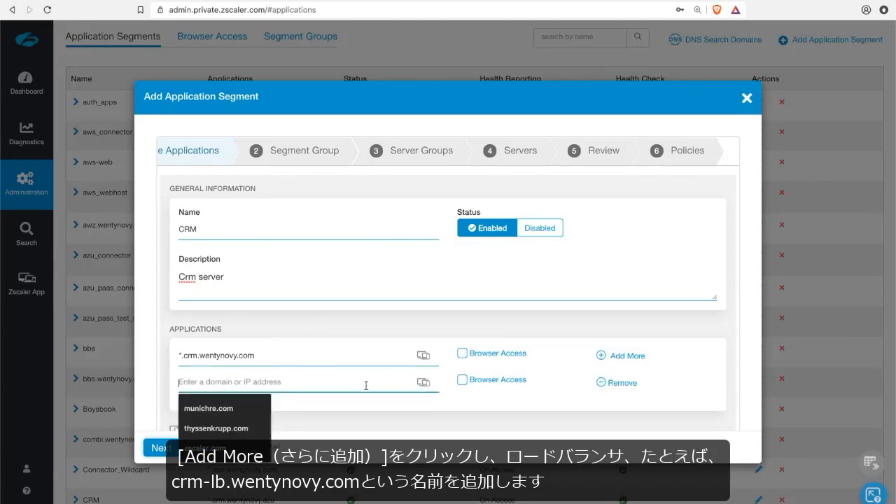
text(crm)
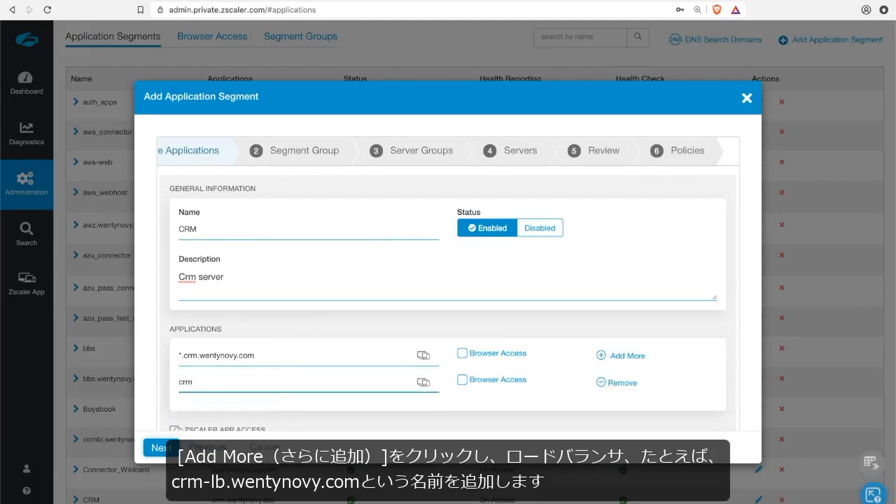
text(-lb.wentnovy.com)
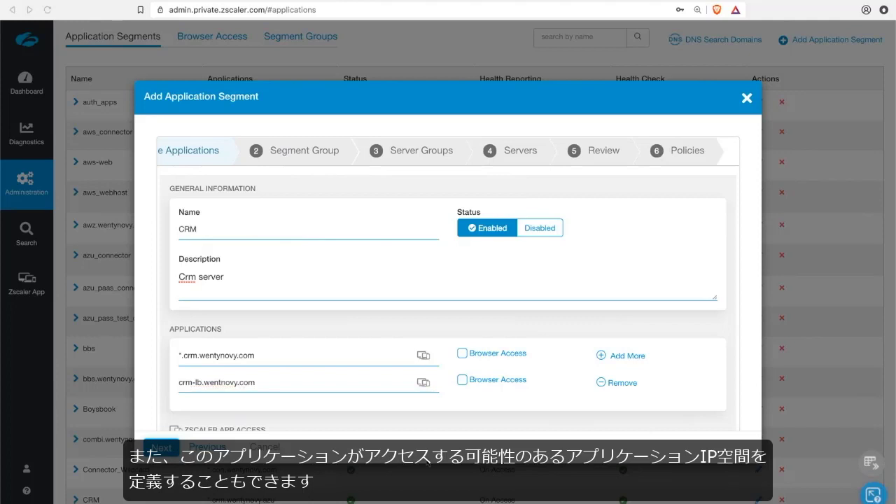
scroll(680, 336, down, 1)
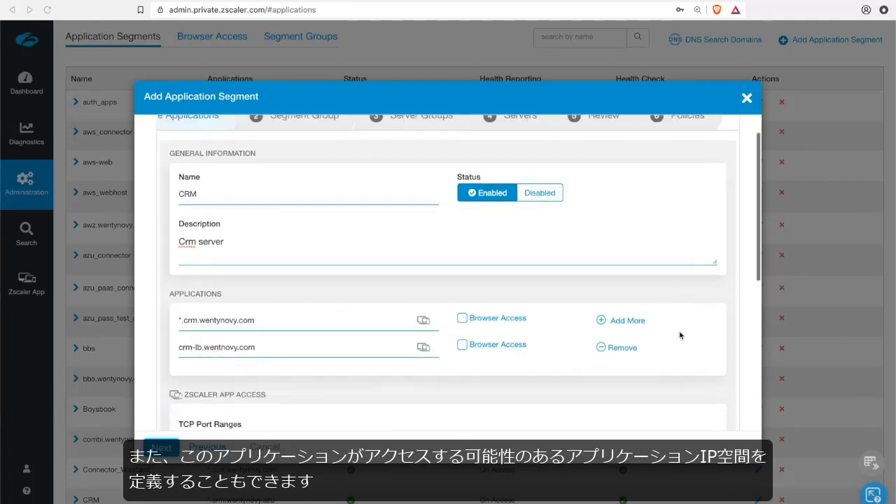
click(628, 318)
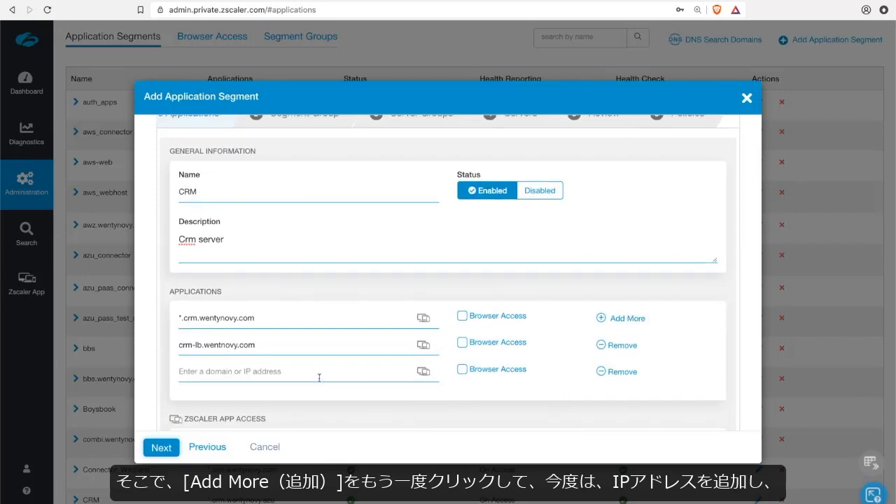
click(319, 376)
text(10.)
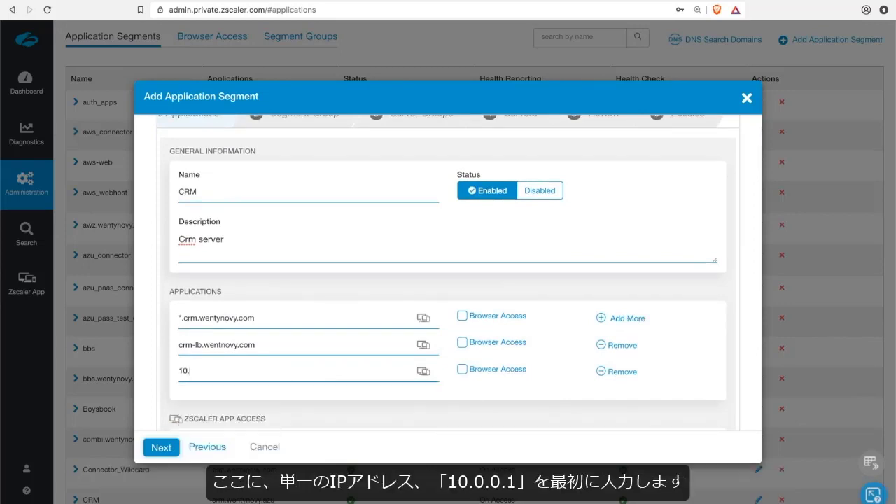
text(0.0.1)
click(627, 321)
click(327, 398)
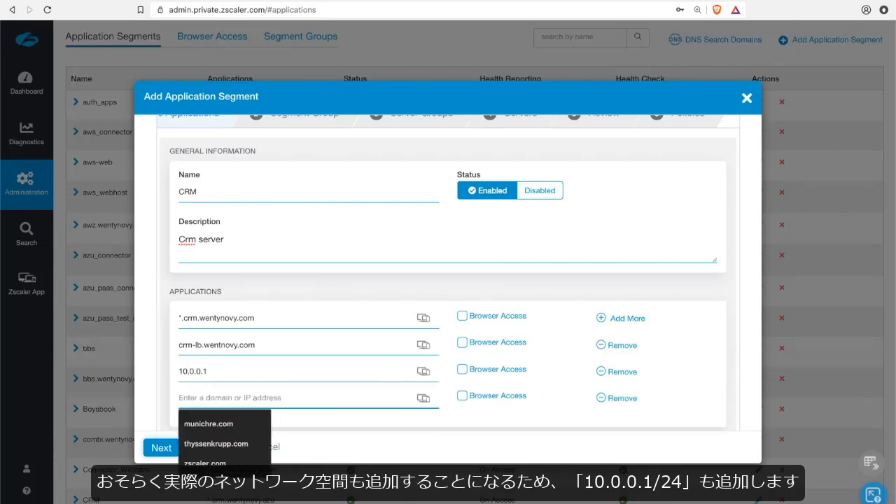
text(10.0.0.)
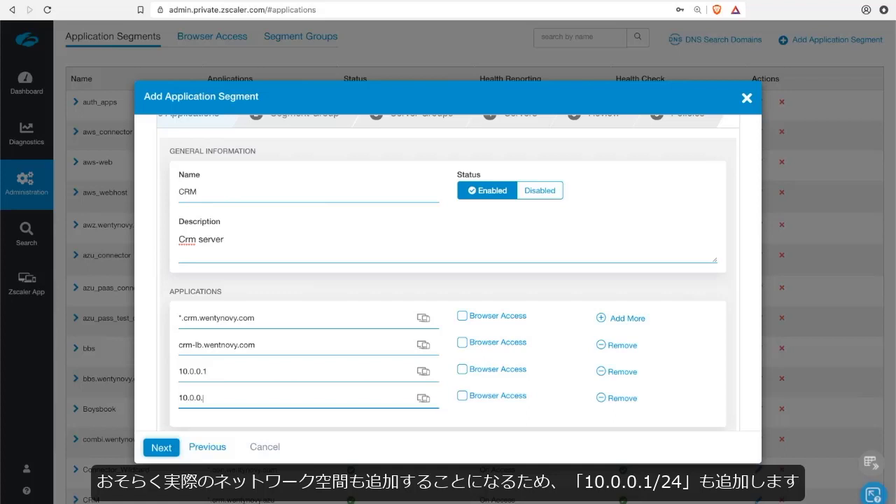
text(1/24)
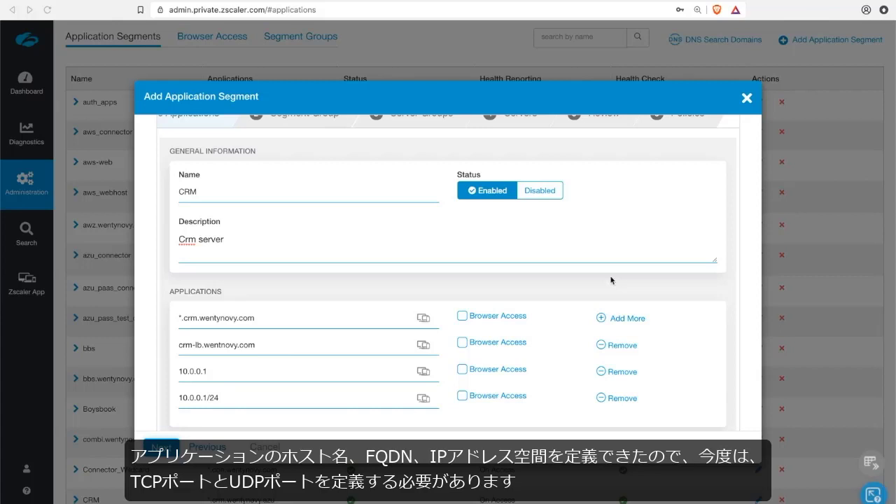
Set the first TCP port range to 80–80
scroll(610, 281, down, 3)
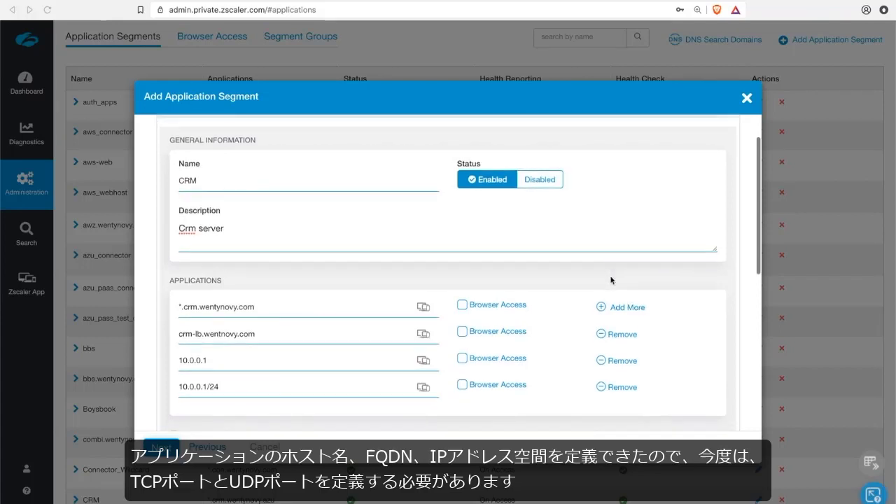
scroll(611, 280, down, 1)
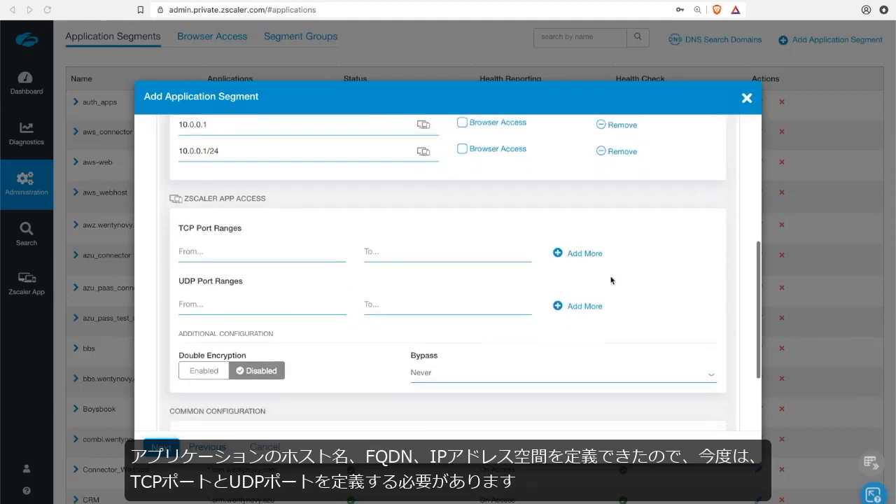
click(260, 250)
text(1)
click(448, 252)
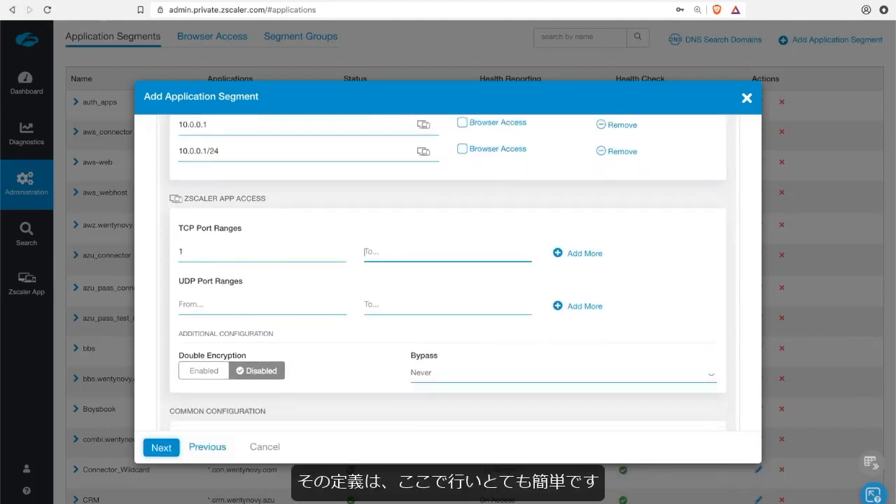
text(65535)
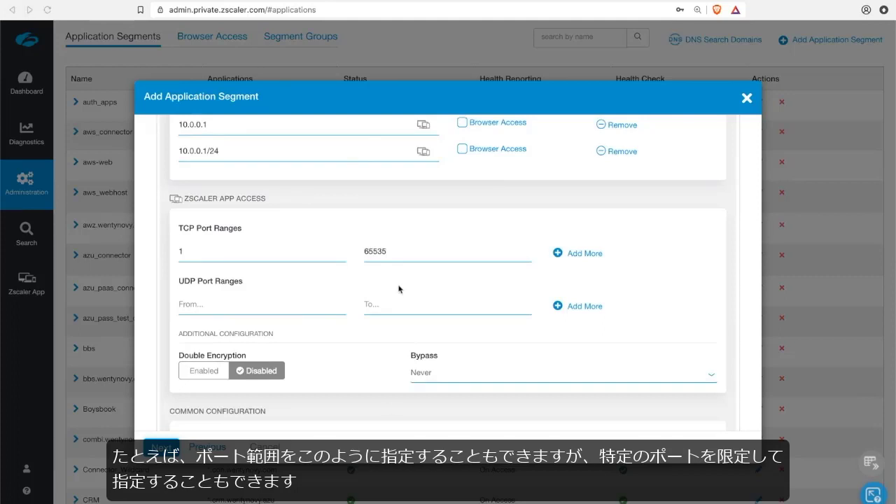
double_click(371, 253)
text(80)
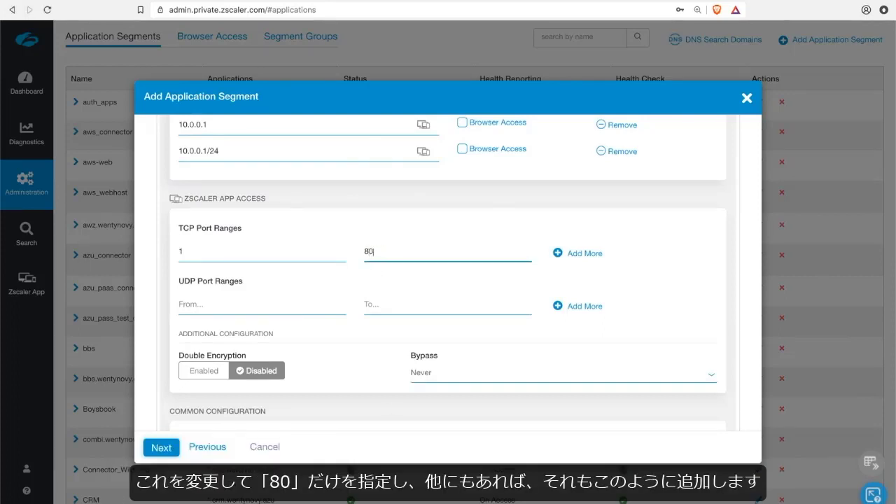
click(233, 250)
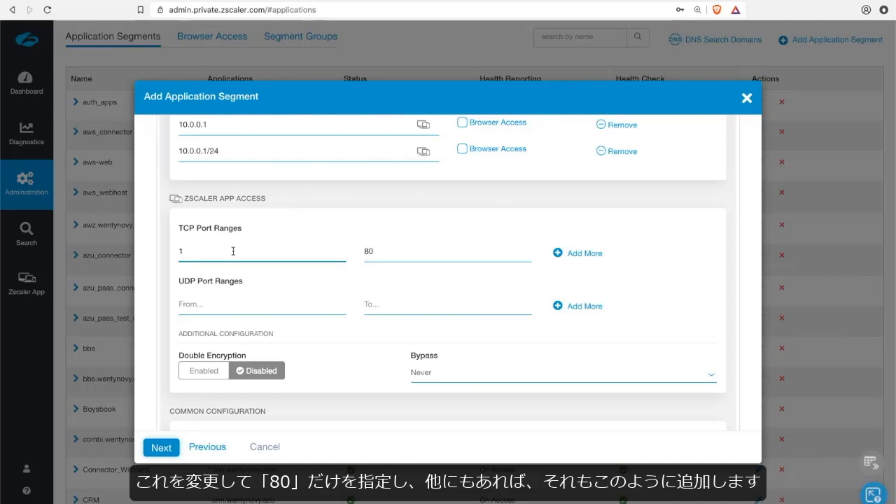
text(8)
key(BackSpace)
key(BackSpace)
text(80)
Add TCP port ranges 22–22, 443–443 and 1024–2999
click(592, 253)
click(258, 277)
text(22)
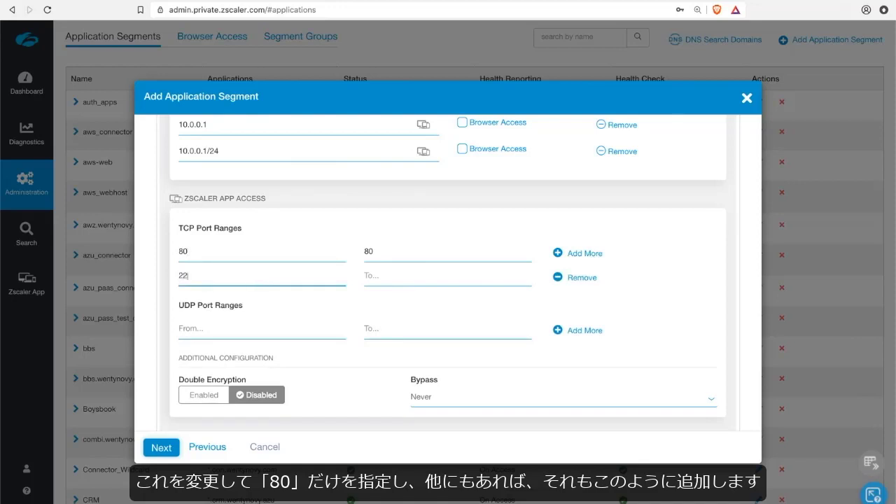
click(387, 274)
text(22)
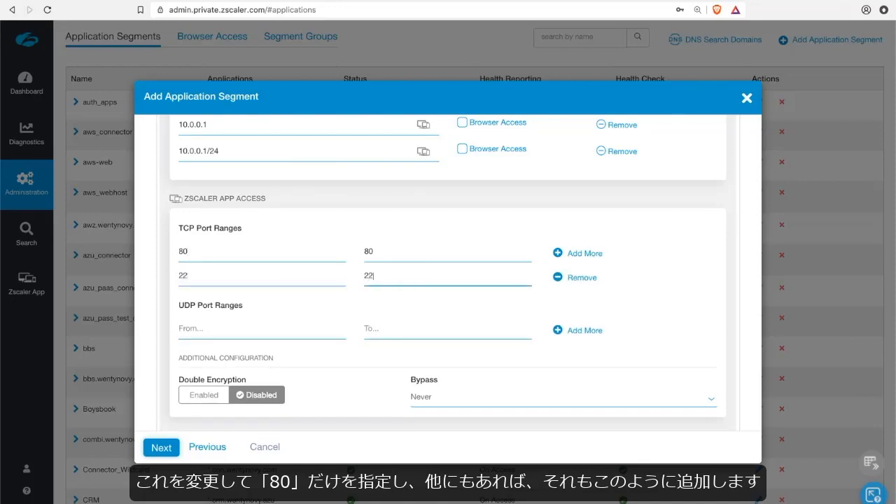
click(597, 254)
click(259, 301)
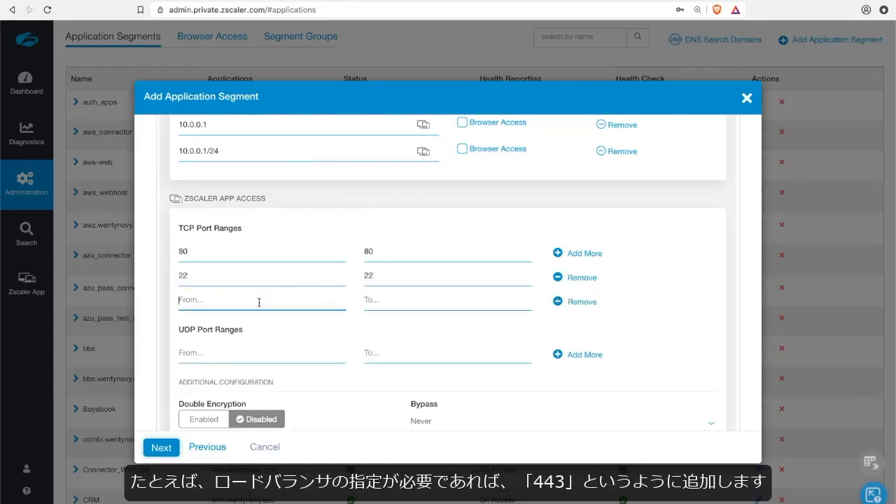
text(443)
click(408, 301)
text(443)
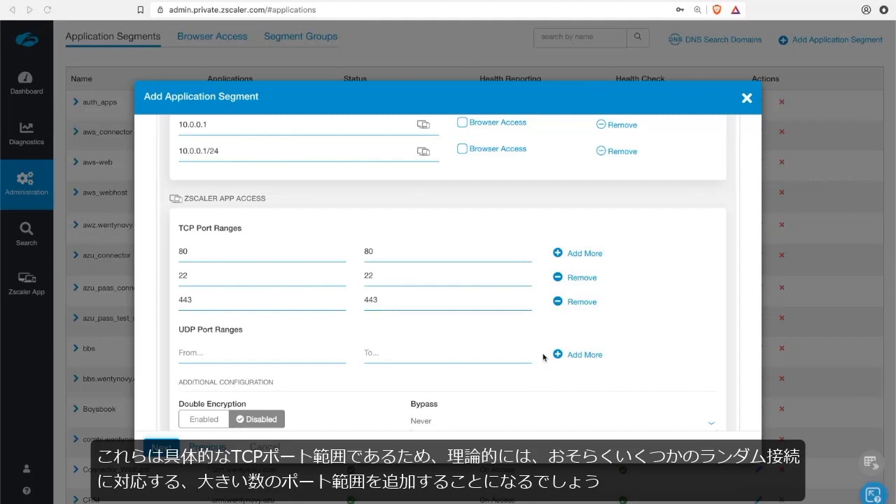
click(585, 253)
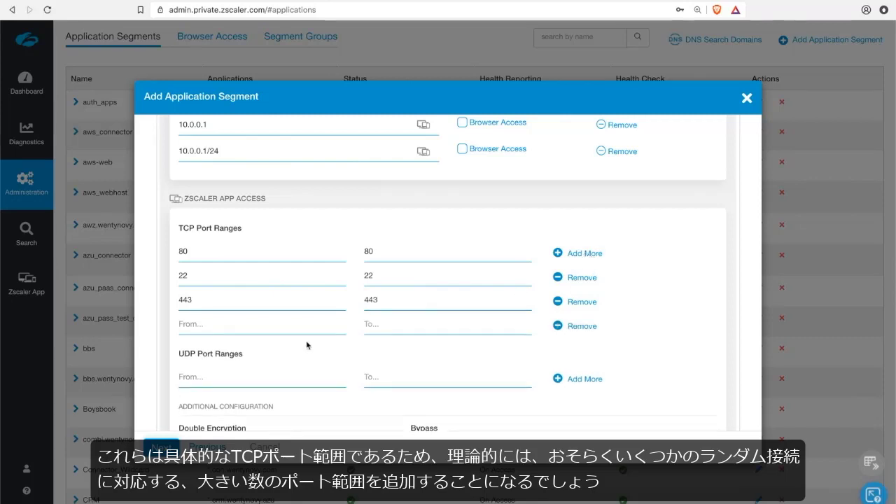
click(277, 320)
text(1024)
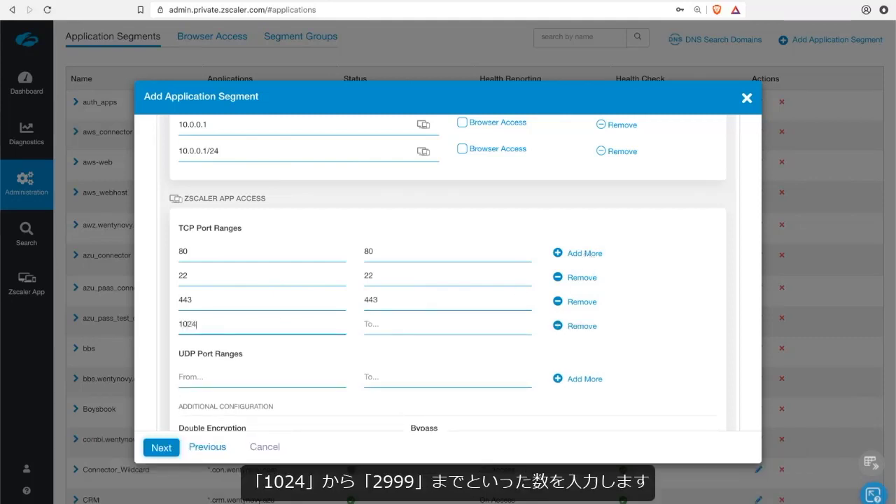
key(Tab)
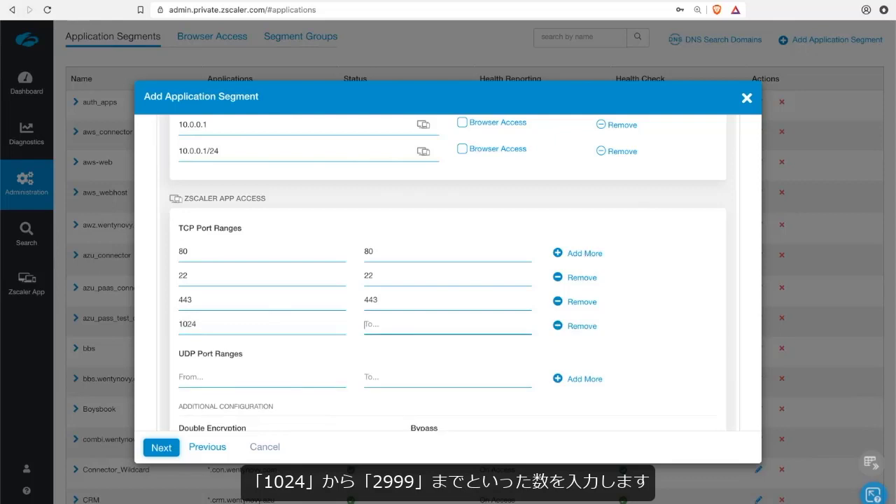
text(2999)
click(262, 377)
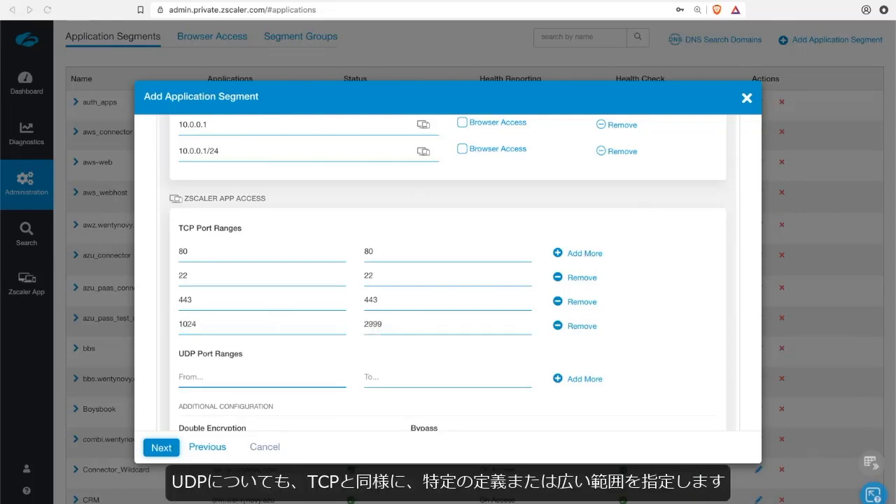
Enter a UDP port range from 1024 to 2048
click(298, 380)
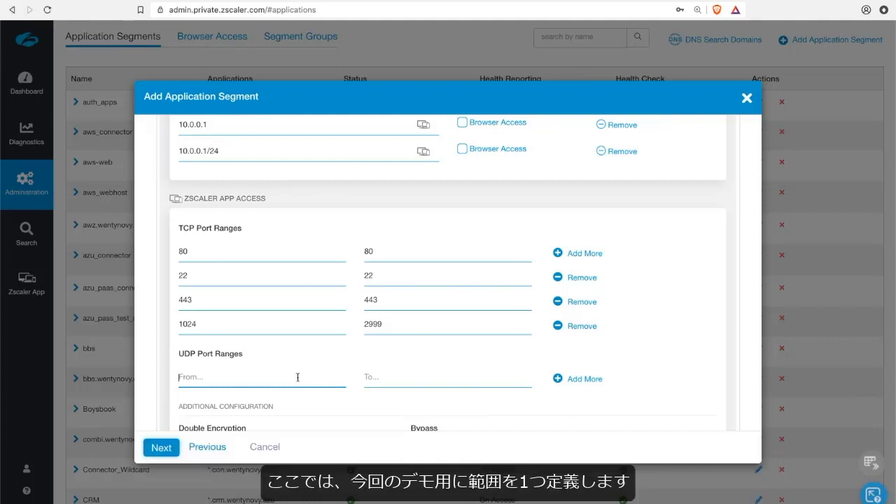
text(1024)
click(387, 380)
text(2048)
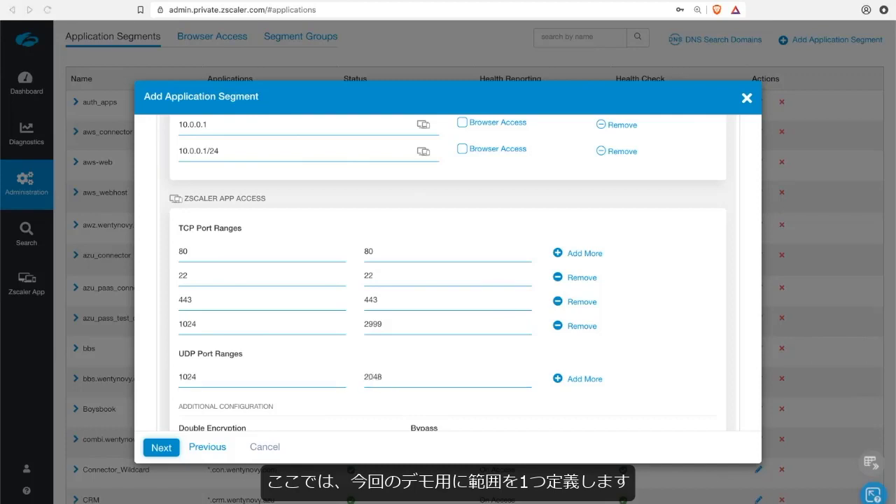
scroll(467, 310, down, 3)
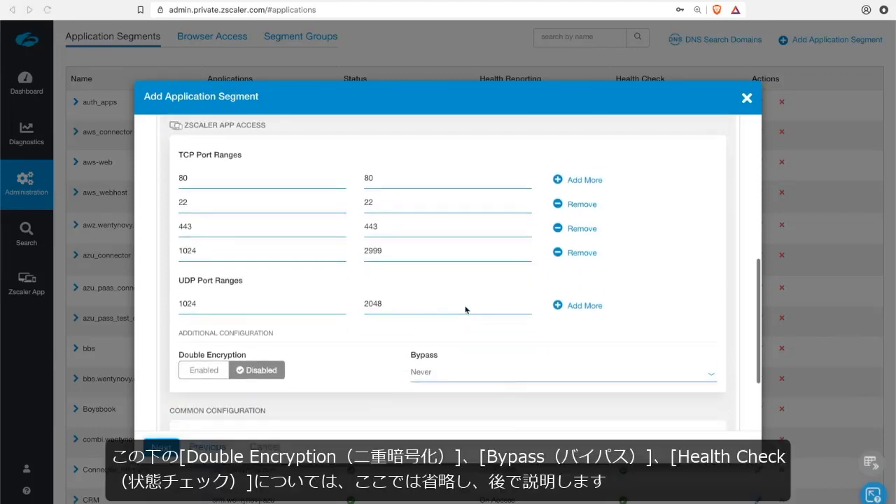
scroll(361, 328, down, 2)
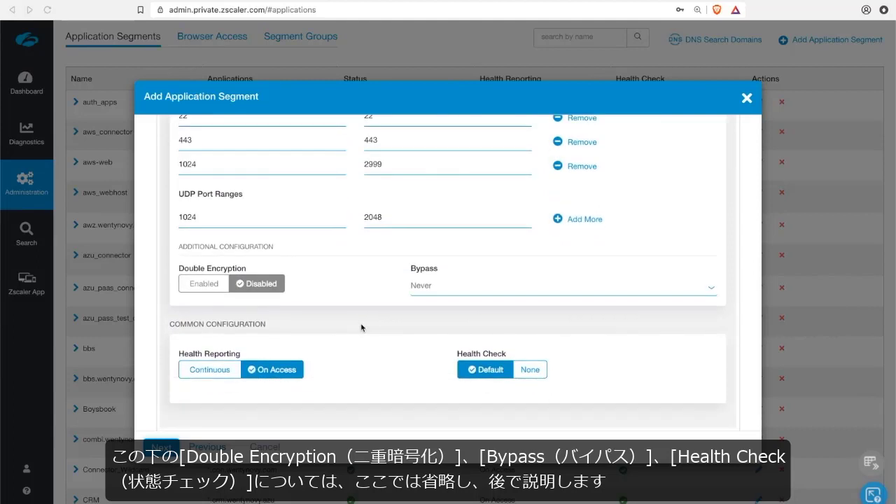
scroll(361, 327, down, 1)
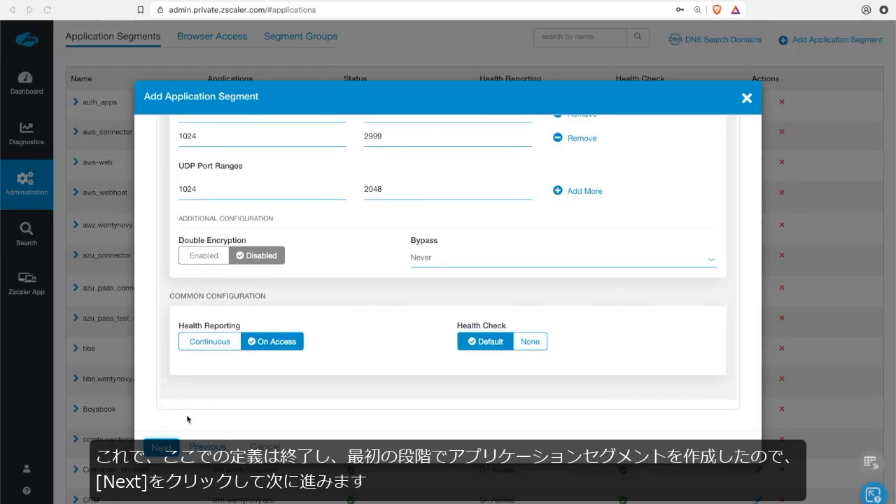
Choose Azure-Apps as the CRM segment's segment group
click(168, 447)
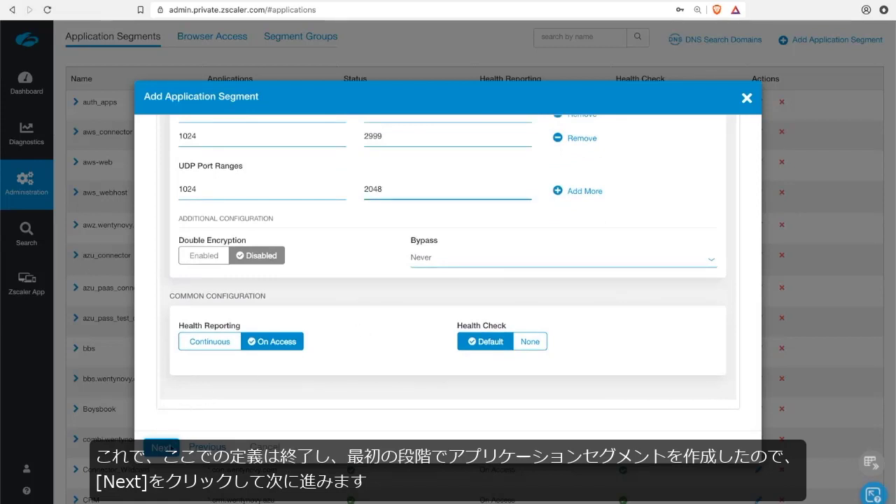
click(161, 447)
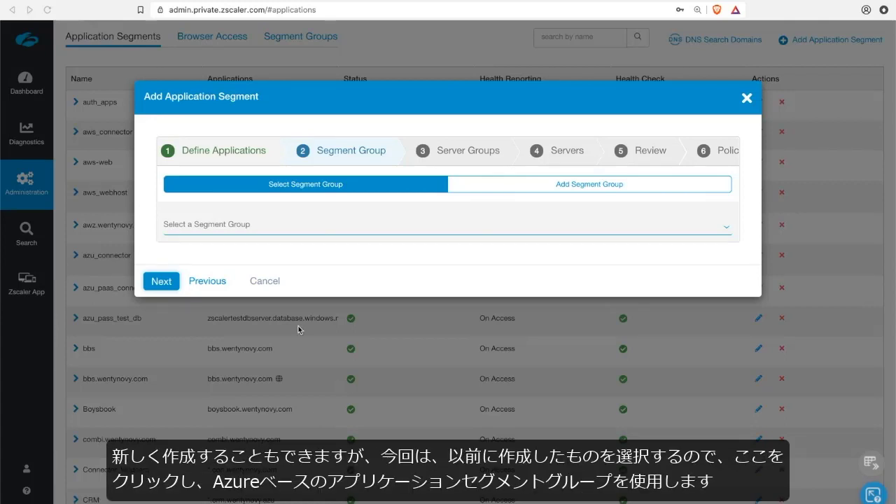
click(349, 228)
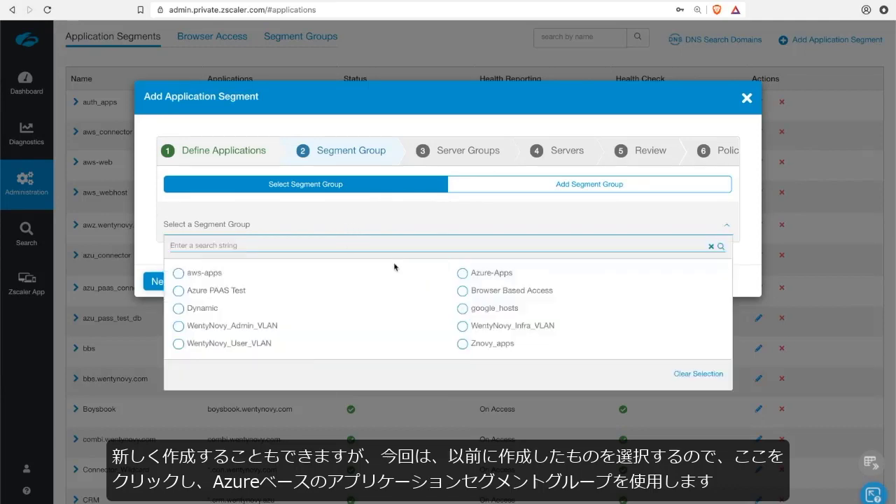
click(464, 273)
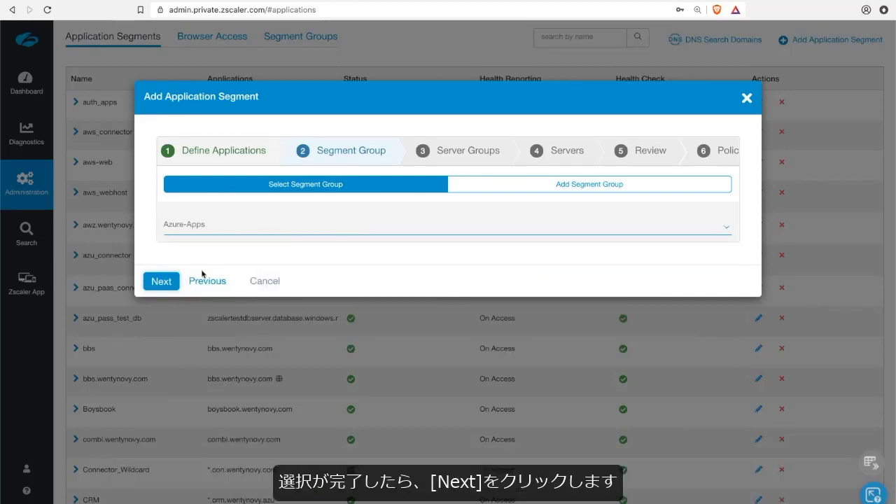
Create server group test122 with connector group New_connectors_frankfurt and continue to review
click(162, 281)
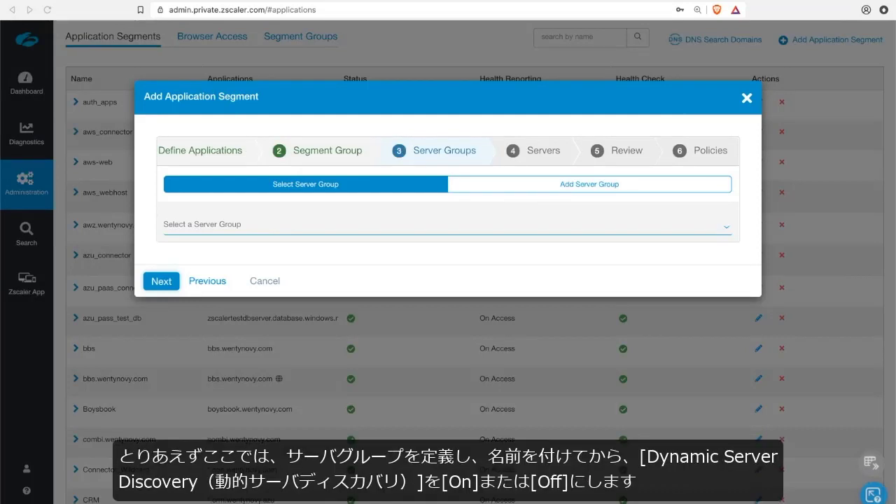
click(549, 183)
text(test1)
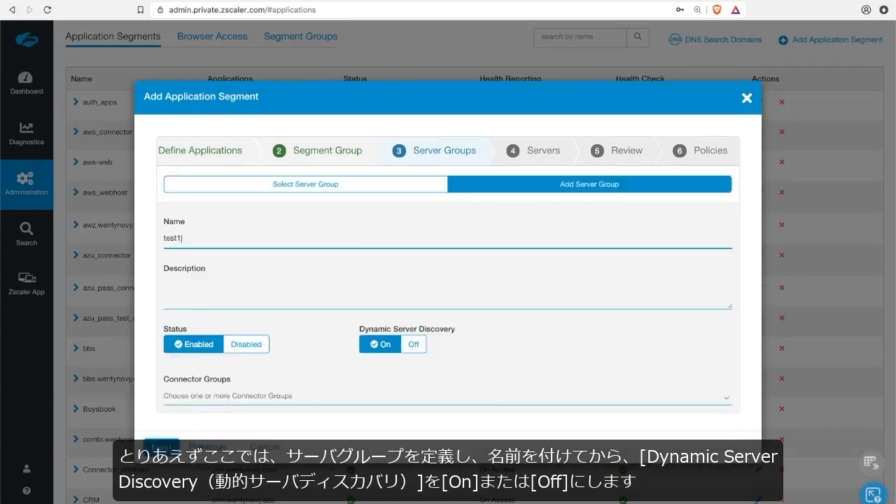
text(22)
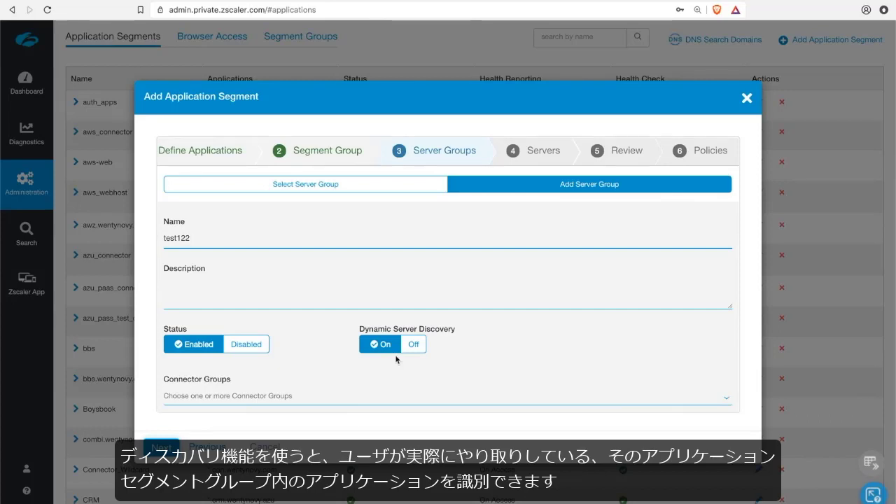
click(370, 401)
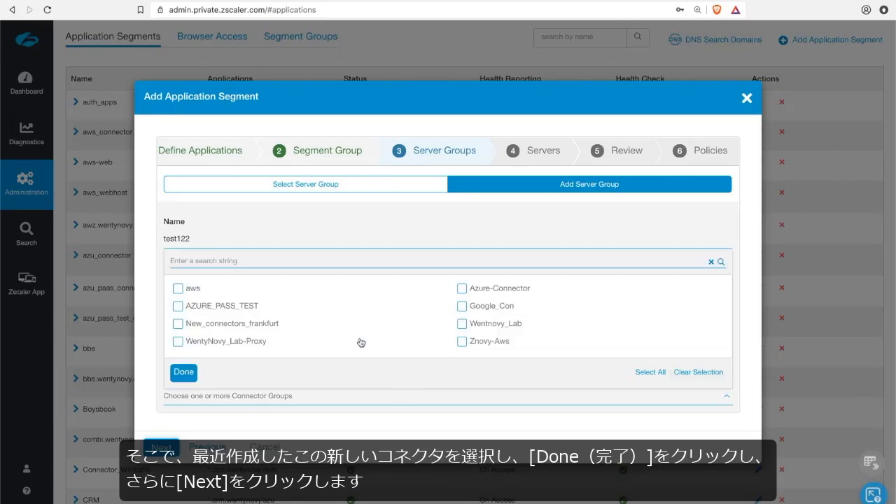
click(232, 327)
click(185, 373)
mouse_move(233, 379)
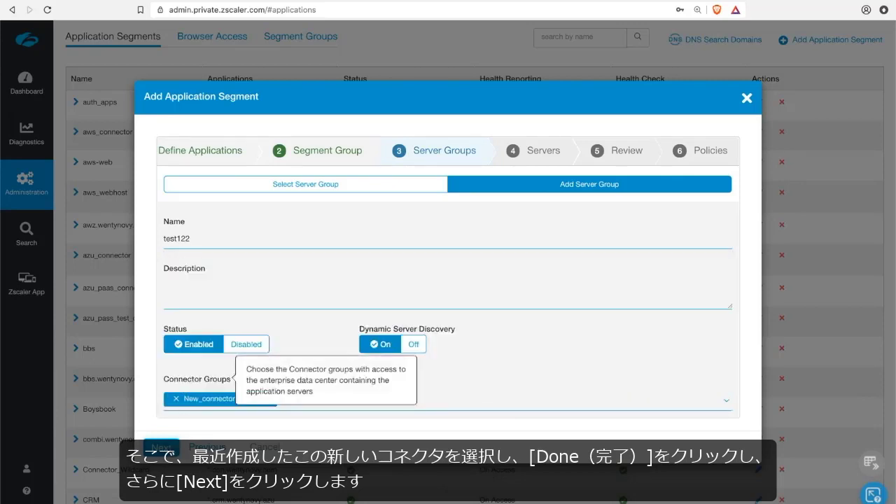
click(164, 449)
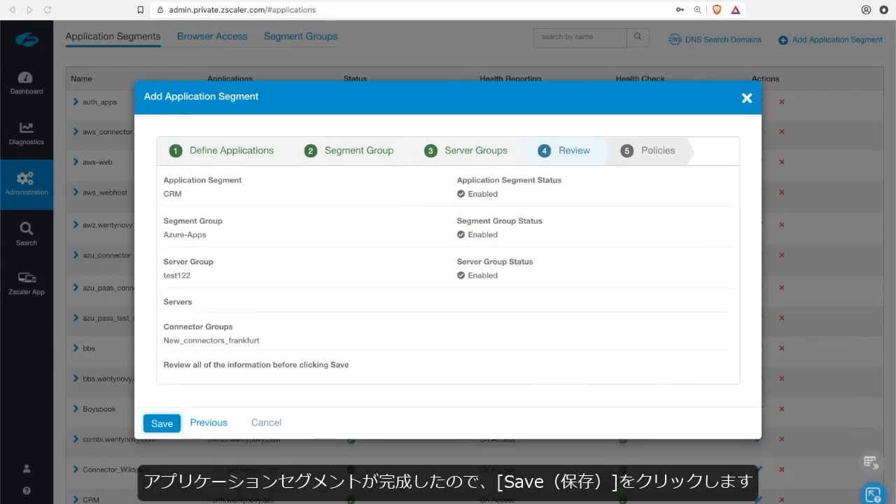
Save the CRM segment and go to its Access Policy rules
click(161, 423)
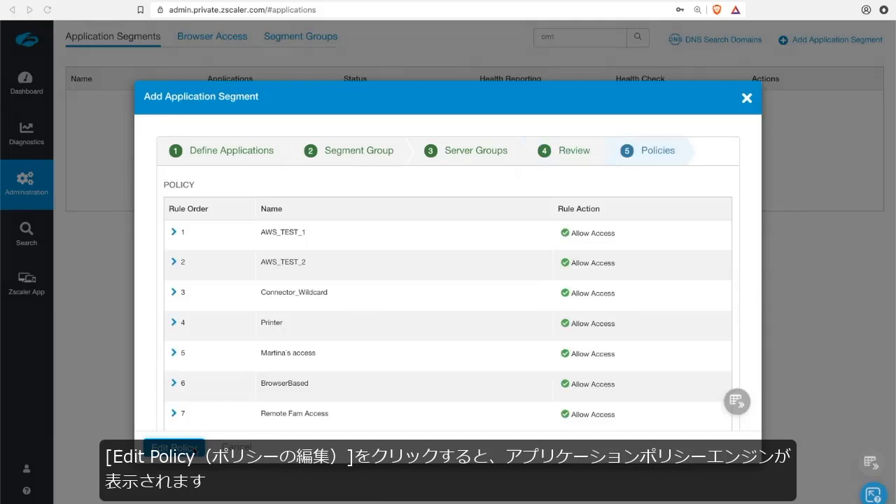
click(174, 448)
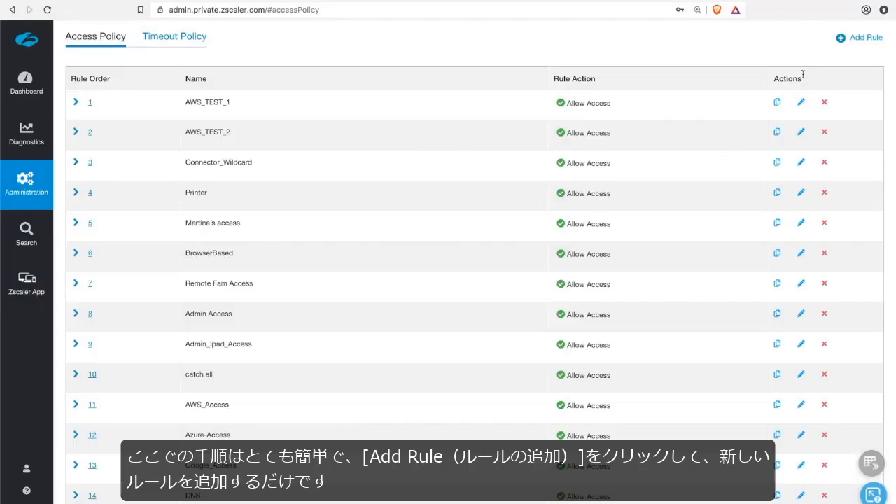
Start a new Allow Access rule named CRM TEST
click(863, 42)
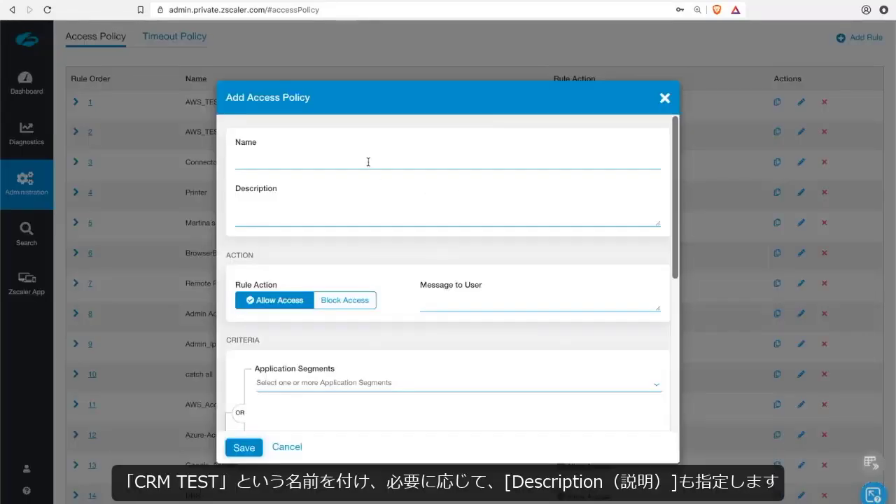
click(360, 154)
text(CRM TEST)
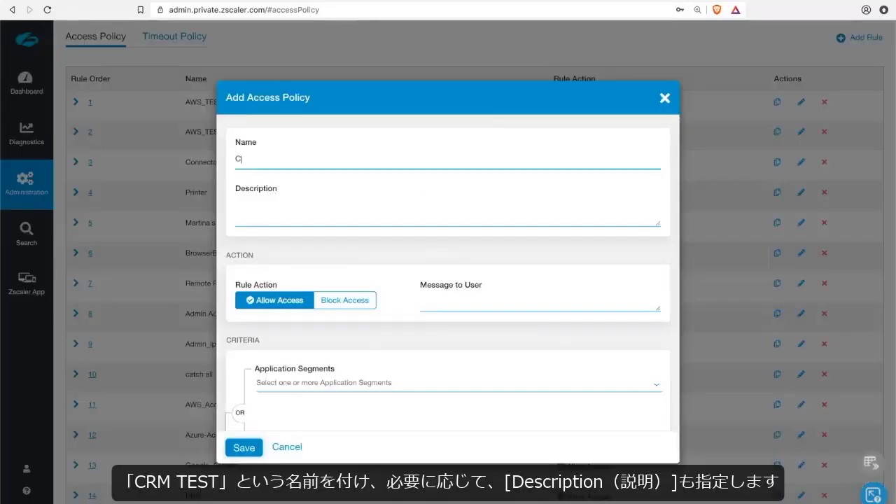
click(307, 220)
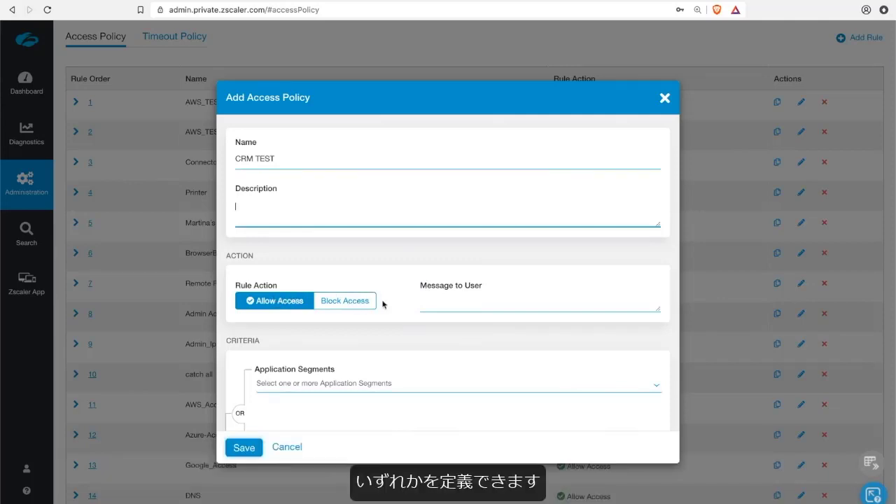
Add the CRM application segment as the rule's criterion
scroll(385, 304, down, 2)
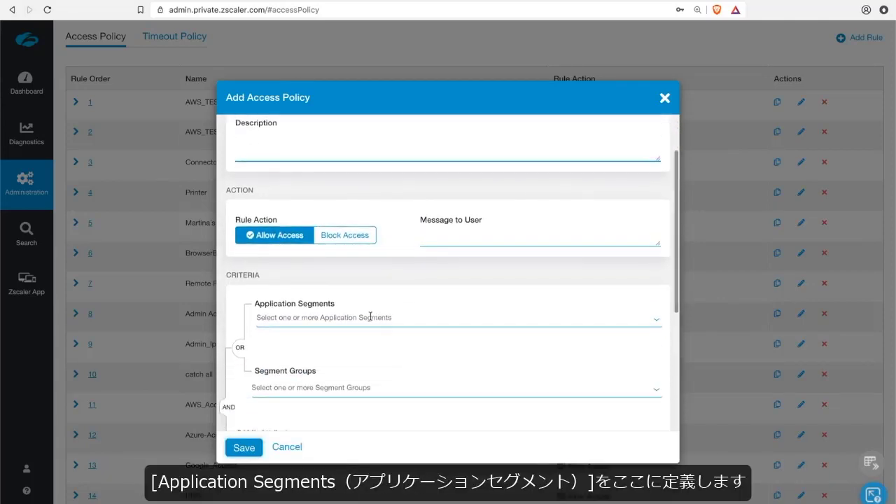
click(370, 316)
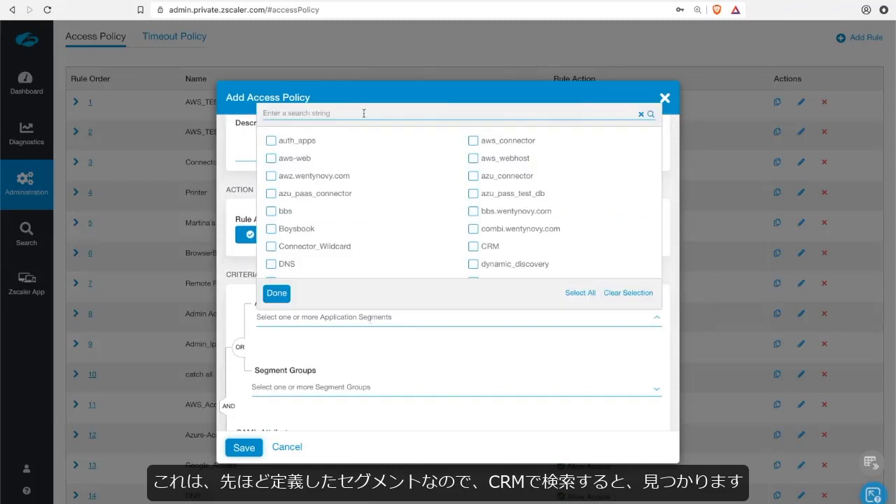
click(363, 112)
text(crm)
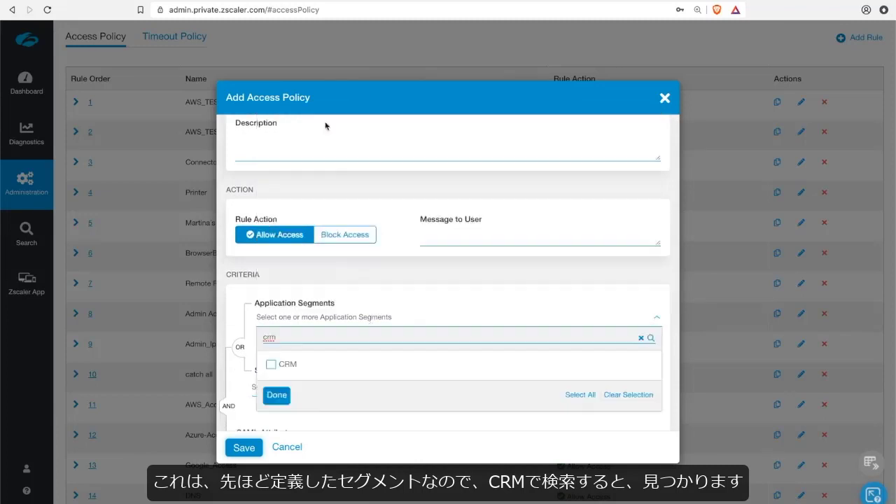
click(270, 365)
click(423, 350)
scroll(437, 327, down, 3)
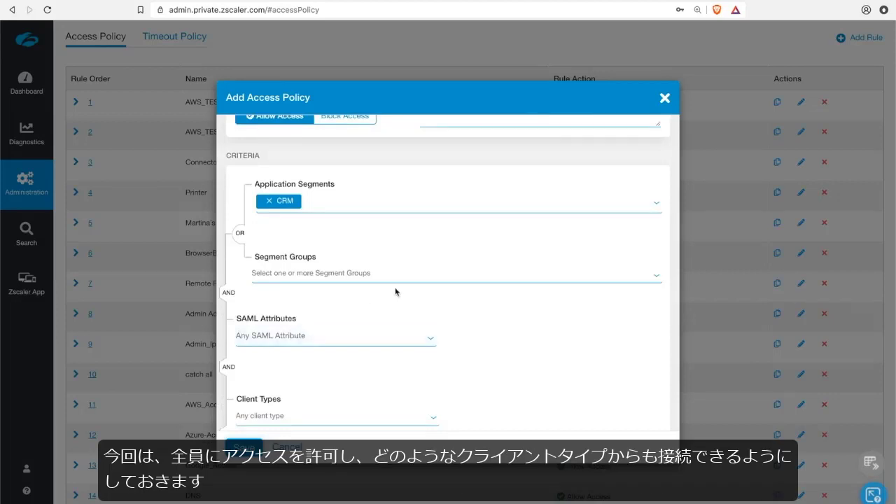
scroll(394, 289, down, 3)
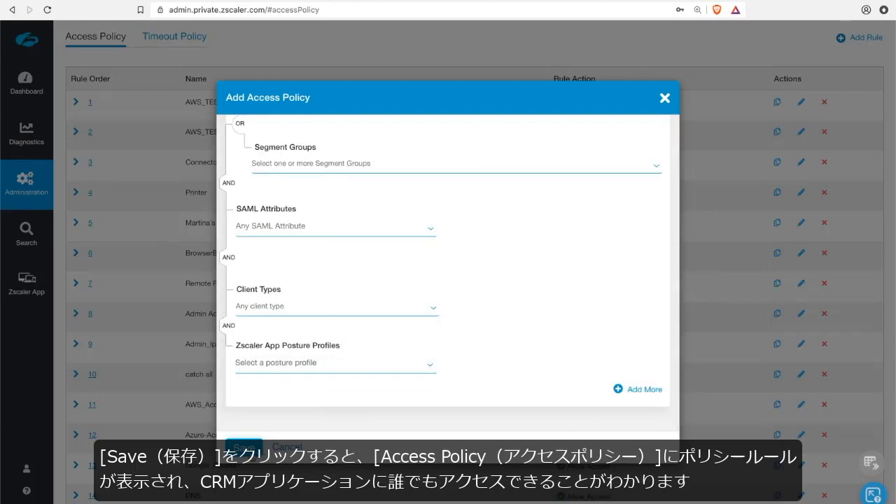
Save the CRM TEST Allow Access rule and expand its row 16 details in the Access Policy list
click(255, 448)
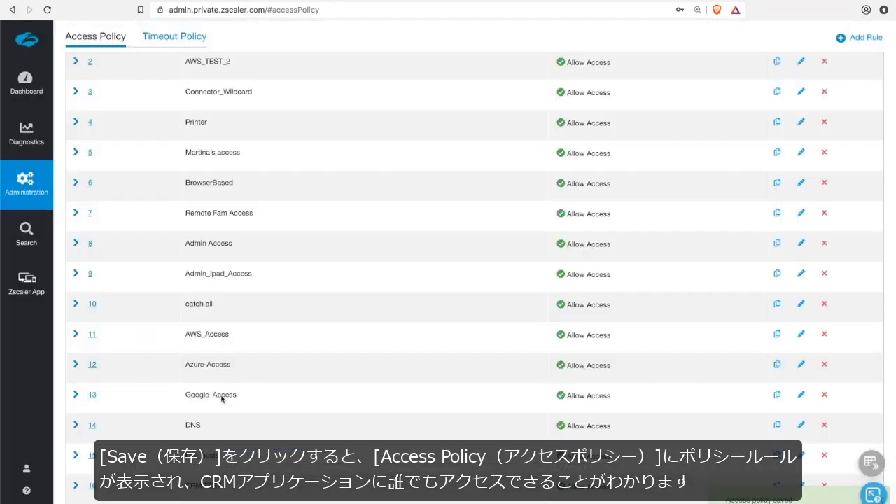
click(73, 486)
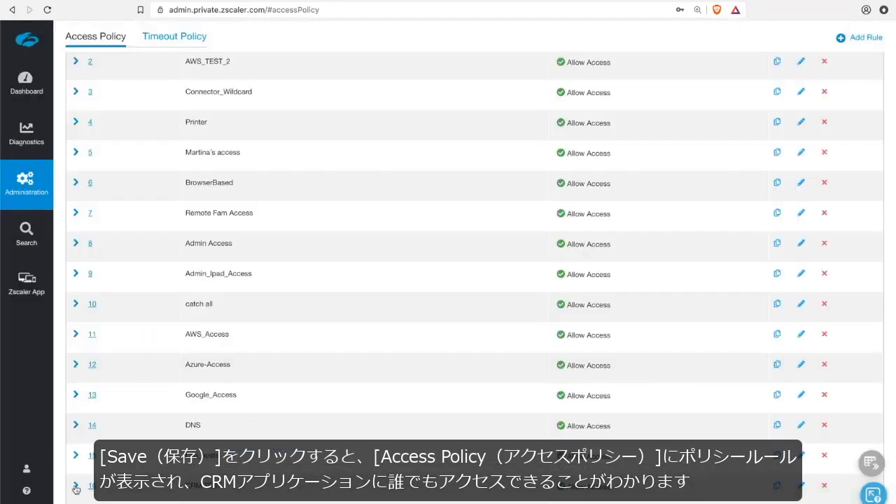
scroll(298, 346, down, 3)
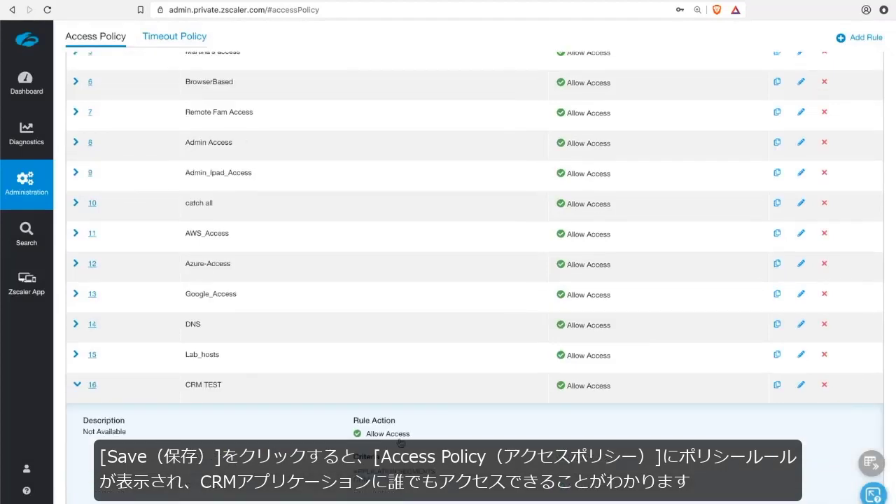